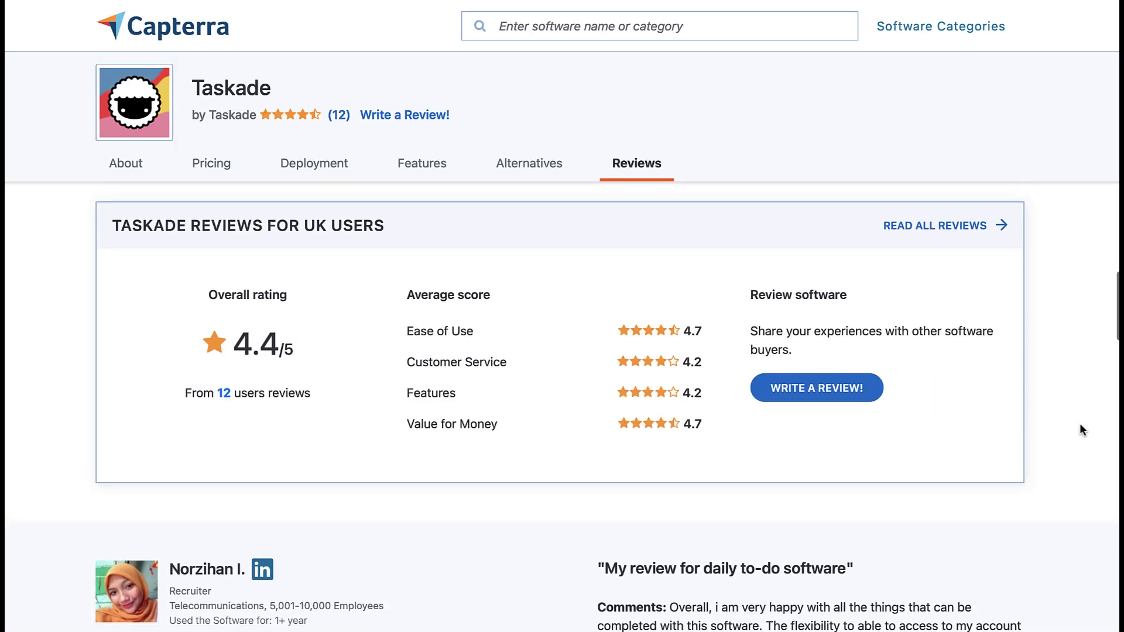
{"action": "scroll", "coordinate": [1079, 423], "scroll_direction": "down", "scroll_amount": 5}
{"action": "scroll", "coordinate": [1078, 422], "scroll_direction": "down", "scroll_amount": 5}
{"action": "scroll", "coordinate": [1079, 423], "scroll_direction": "down", "scroll_amount": 4}
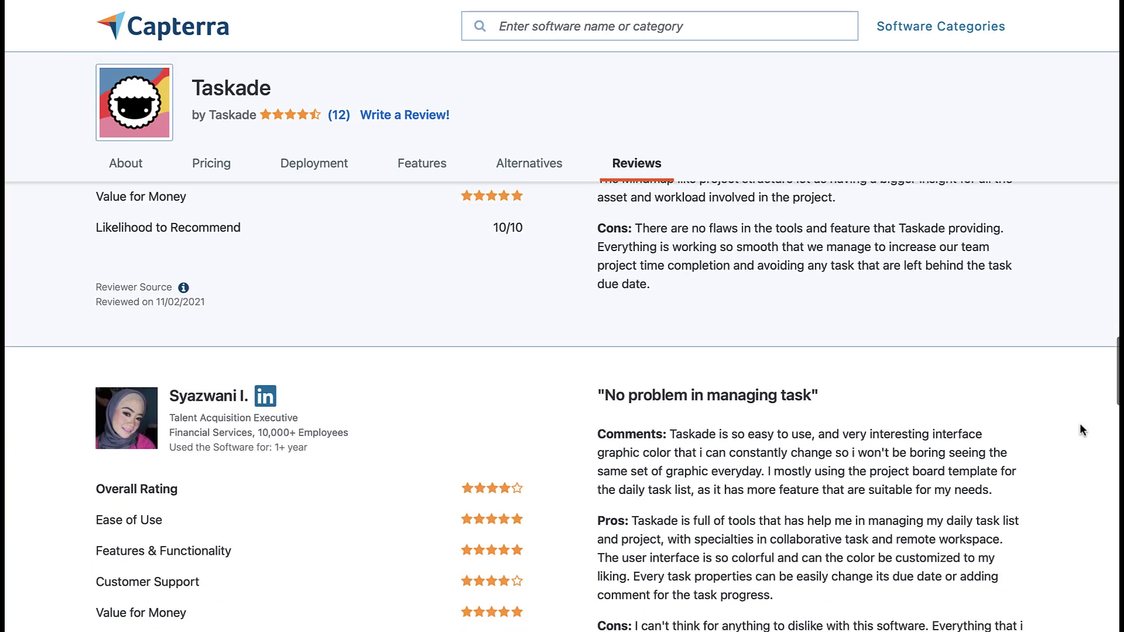
{"action": "scroll", "coordinate": [1078, 423], "scroll_direction": "down", "scroll_amount": 4}
{"action": "scroll", "coordinate": [1078, 422], "scroll_direction": "down", "scroll_amount": 4}
{"action": "scroll", "coordinate": [1079, 422], "scroll_direction": "down", "scroll_amount": 4}
{"action": "scroll", "coordinate": [1082, 420], "scroll_direction": "down", "scroll_amount": 4}
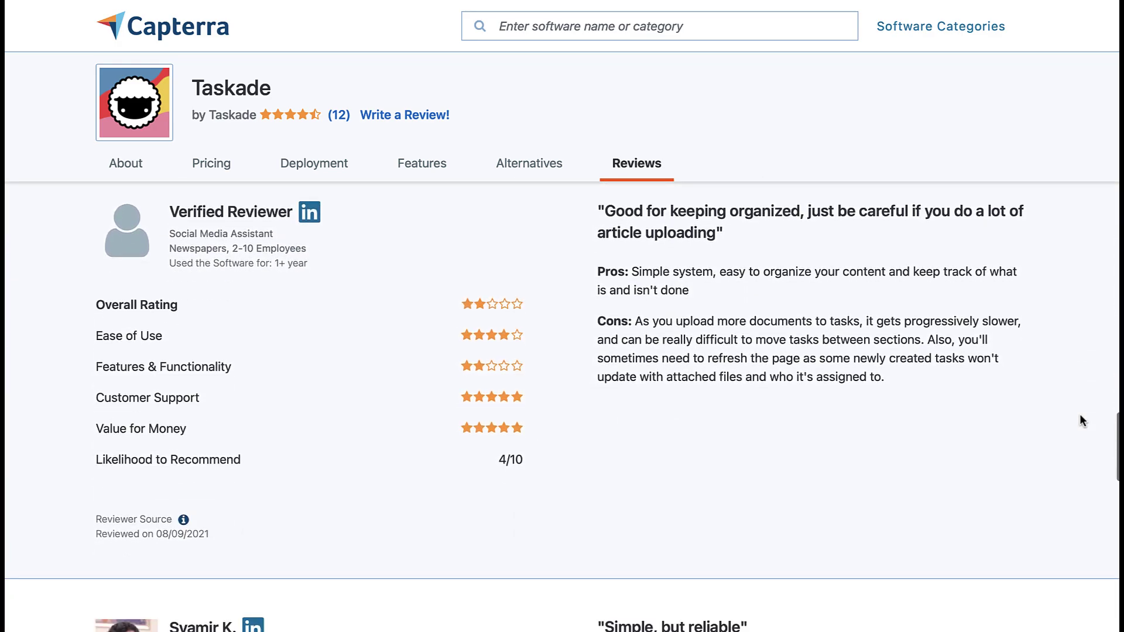
{"action": "scroll", "coordinate": [1082, 421], "scroll_direction": "down", "scroll_amount": 4}
{"action": "scroll", "coordinate": [1082, 420], "scroll_direction": "down", "scroll_amount": 4}
{"action": "scroll", "coordinate": [1082, 421], "scroll_direction": "down", "scroll_amount": 4}
{"action": "scroll", "coordinate": [1082, 421], "scroll_direction": "down", "scroll_amount": 4}
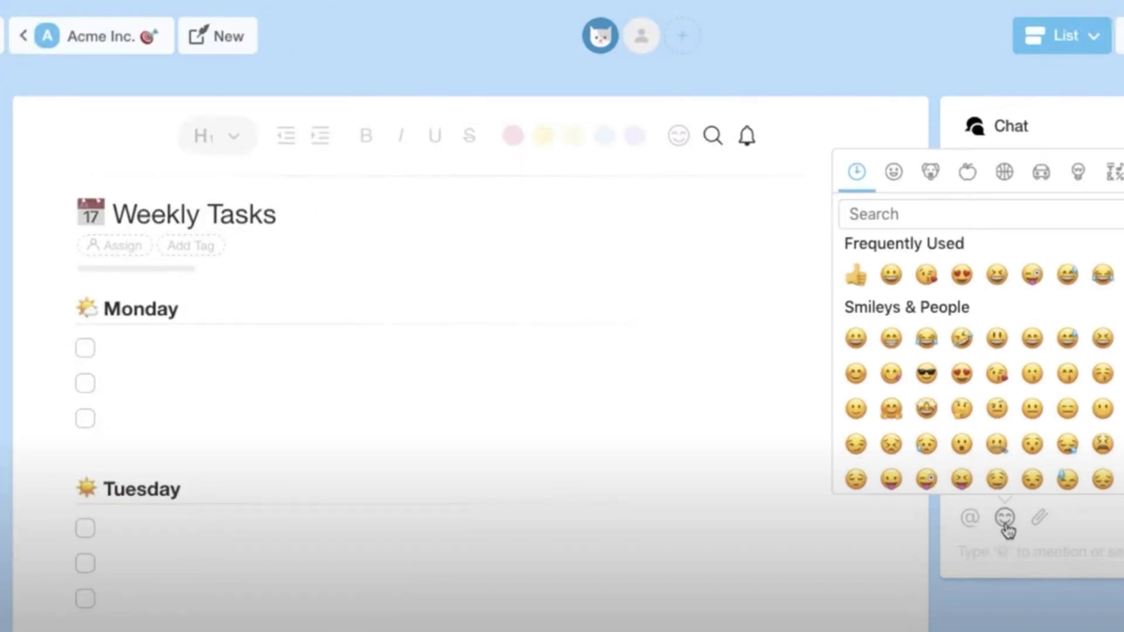
{"action": "scroll", "coordinate": [990, 445], "scroll_direction": "down", "scroll_amount": 5}
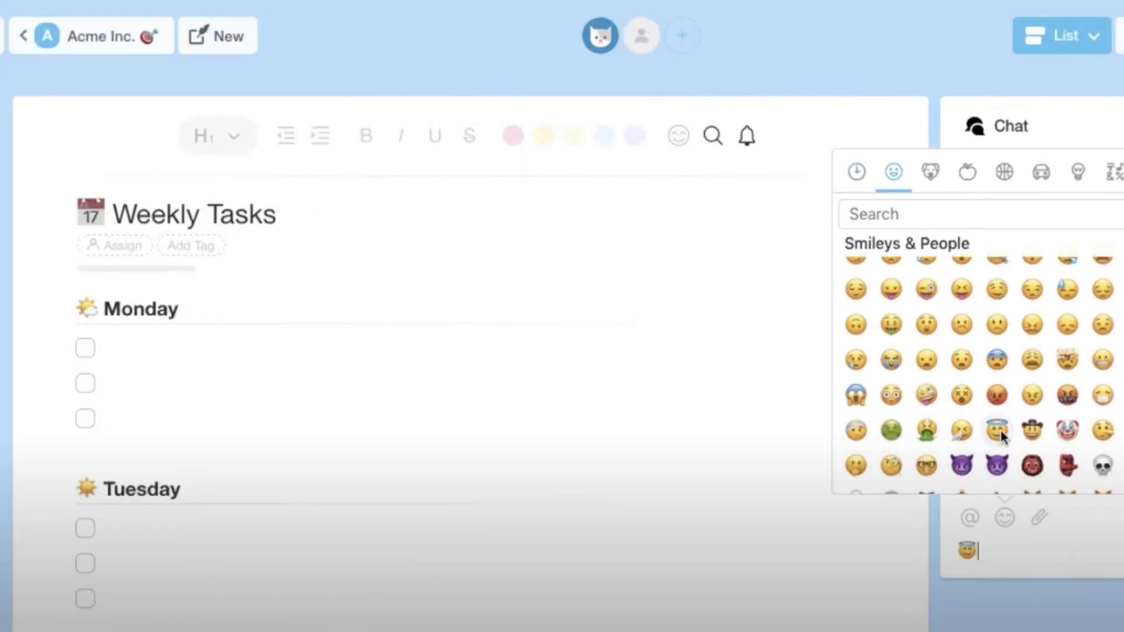
- Send the angel emoji as a chat message and switch the Meeting Agenda document from List to Board View
{"action": "key", "text": "Return"}
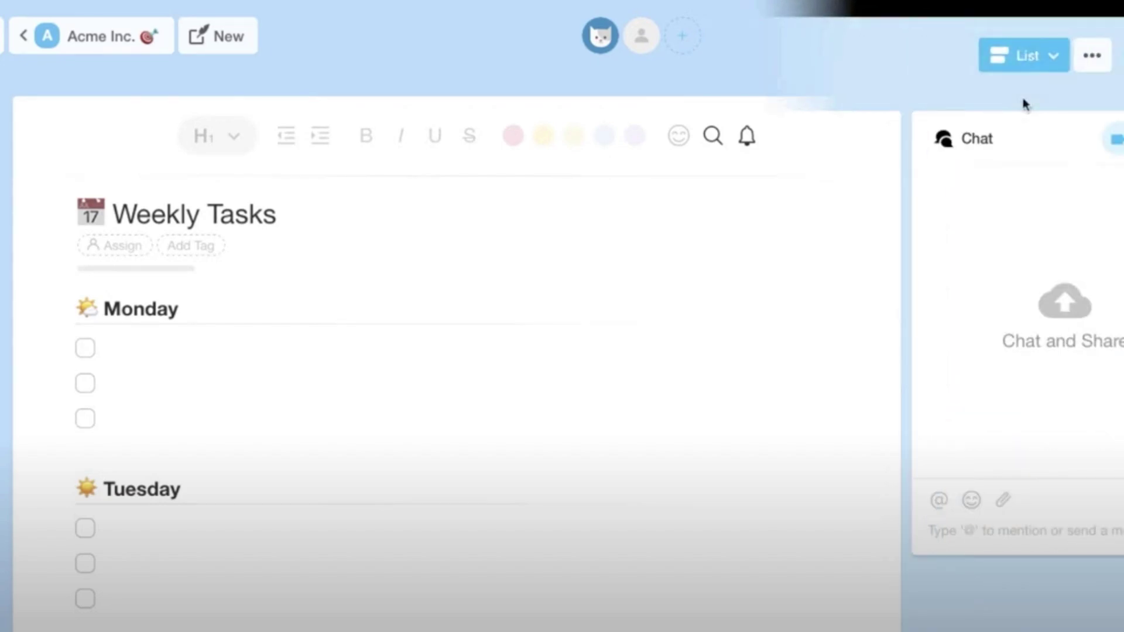
{"action": "left_click", "coordinate": [1036, 60]}
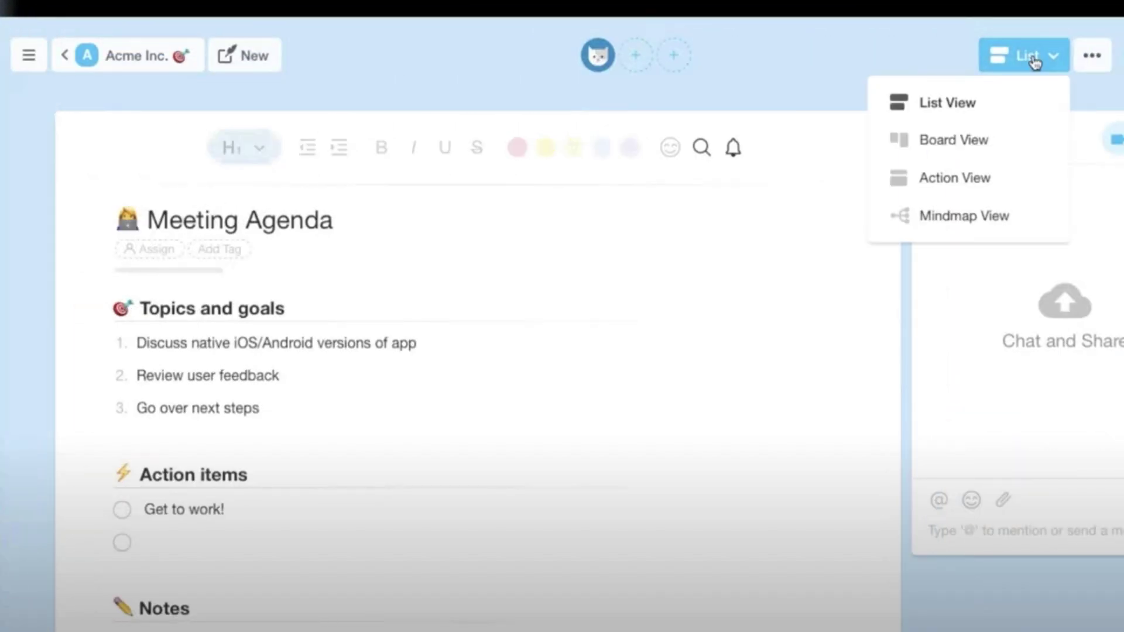
{"action": "left_click", "coordinate": [954, 140]}
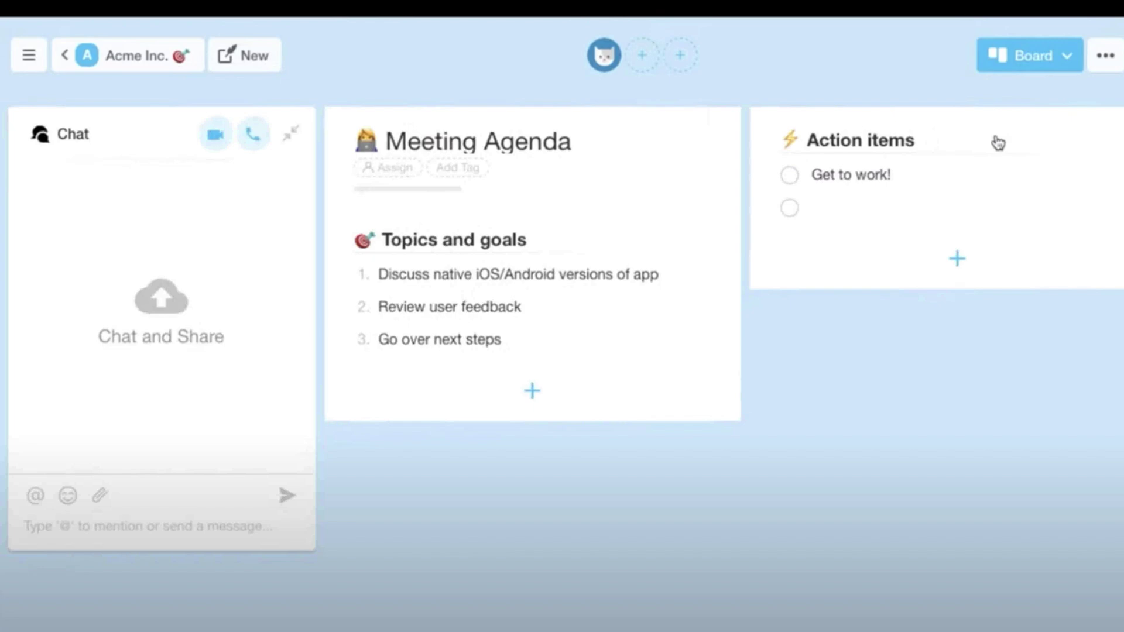
{"action": "scroll", "coordinate": [997, 143], "scroll_direction": "right", "scroll_amount": 3}
{"action": "left_click", "coordinate": [1029, 55]}
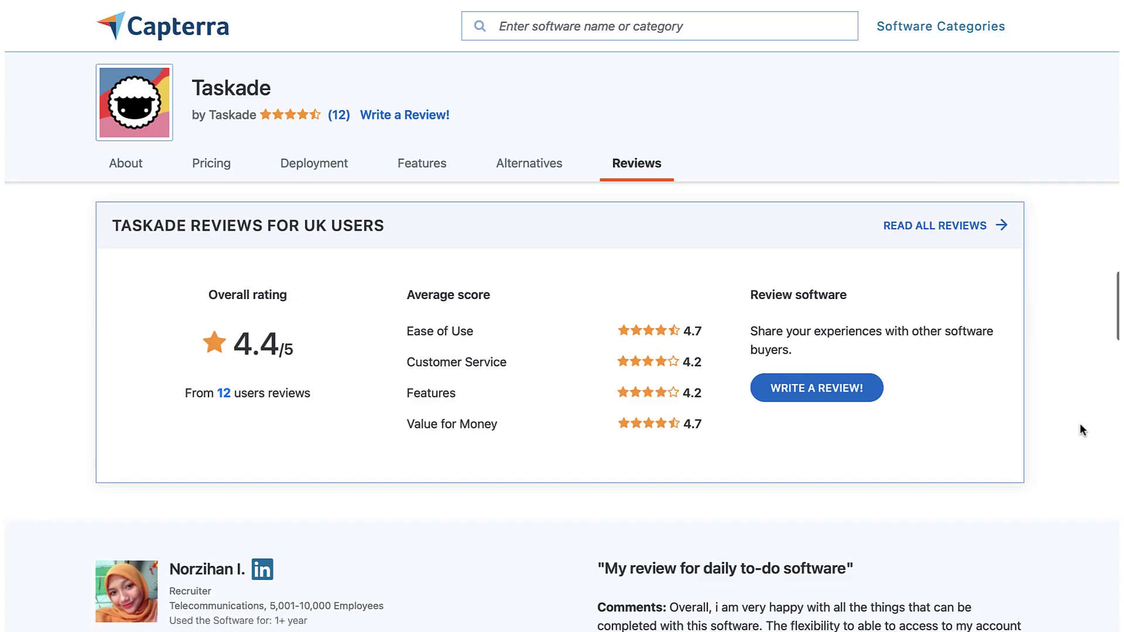
{"action": "scroll", "coordinate": [1082, 429], "scroll_direction": "down", "scroll_amount": 2}
{"action": "scroll", "coordinate": [1082, 429], "scroll_direction": "down", "scroll_amount": 3}
{"action": "scroll", "coordinate": [1081, 429], "scroll_direction": "down", "scroll_amount": 3}
{"action": "scroll", "coordinate": [1082, 429], "scroll_direction": "down", "scroll_amount": 3}
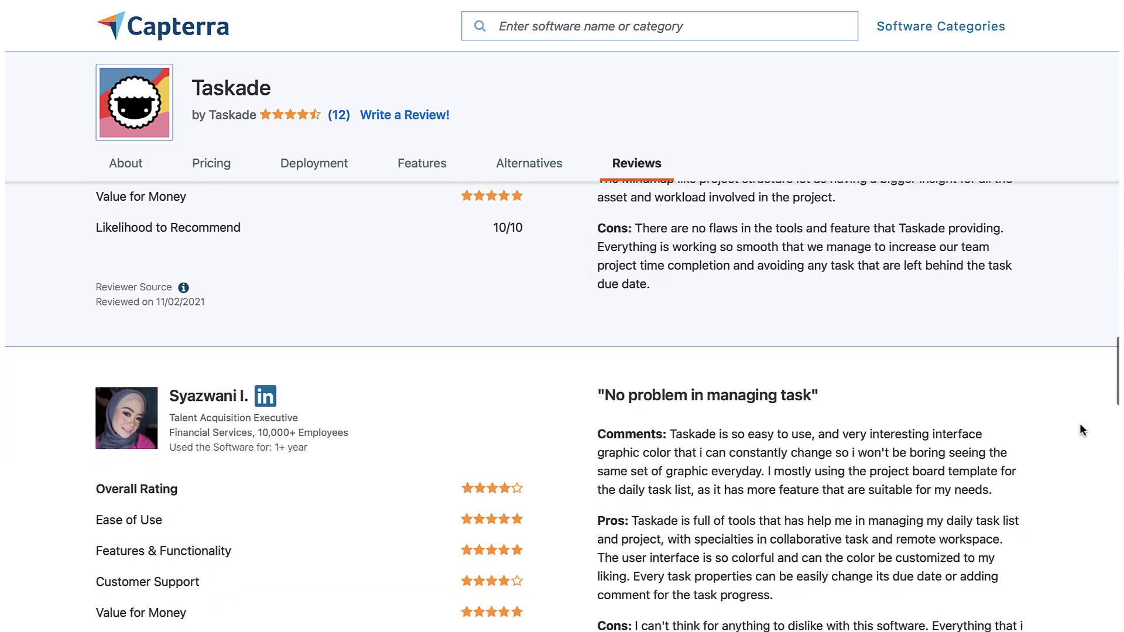
{"action": "scroll", "coordinate": [1082, 430], "scroll_direction": "down", "scroll_amount": 3}
{"action": "scroll", "coordinate": [1081, 429], "scroll_direction": "down", "scroll_amount": 3}
{"action": "scroll", "coordinate": [1081, 430], "scroll_direction": "down", "scroll_amount": 3}
{"action": "scroll", "coordinate": [1082, 421], "scroll_direction": "down", "scroll_amount": 3}
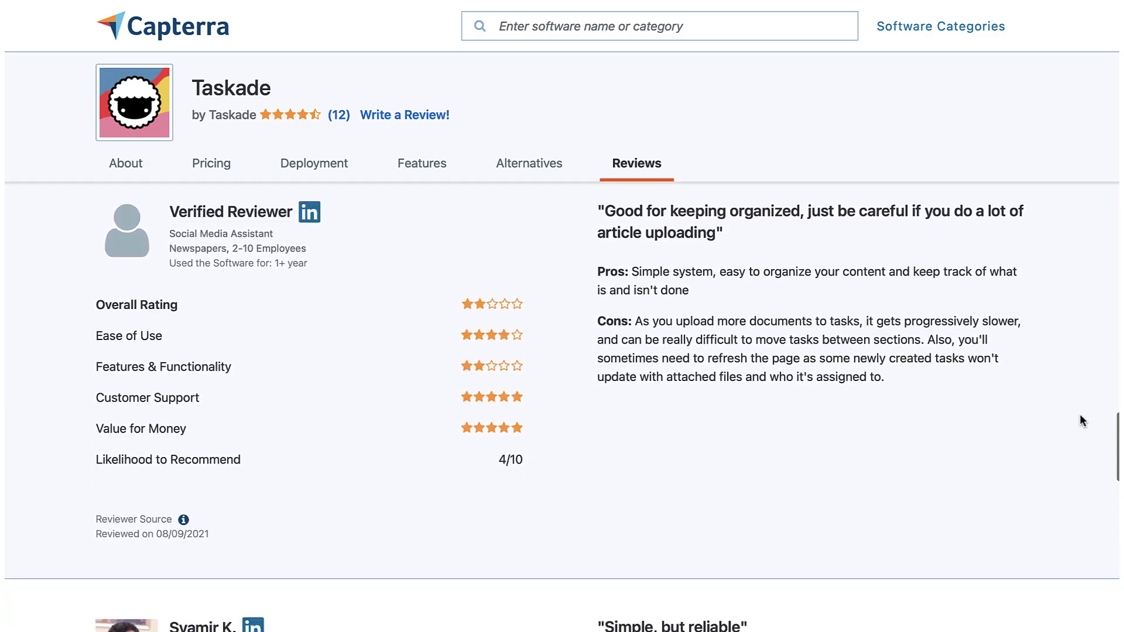
{"action": "scroll", "coordinate": [1082, 421], "scroll_direction": "down", "scroll_amount": 3}
{"action": "scroll", "coordinate": [1082, 421], "scroll_direction": "down", "scroll_amount": 3}
{"action": "scroll", "coordinate": [1082, 421], "scroll_direction": "down", "scroll_amount": 3}
{"action": "scroll", "coordinate": [1082, 420], "scroll_direction": "down", "scroll_amount": 3}
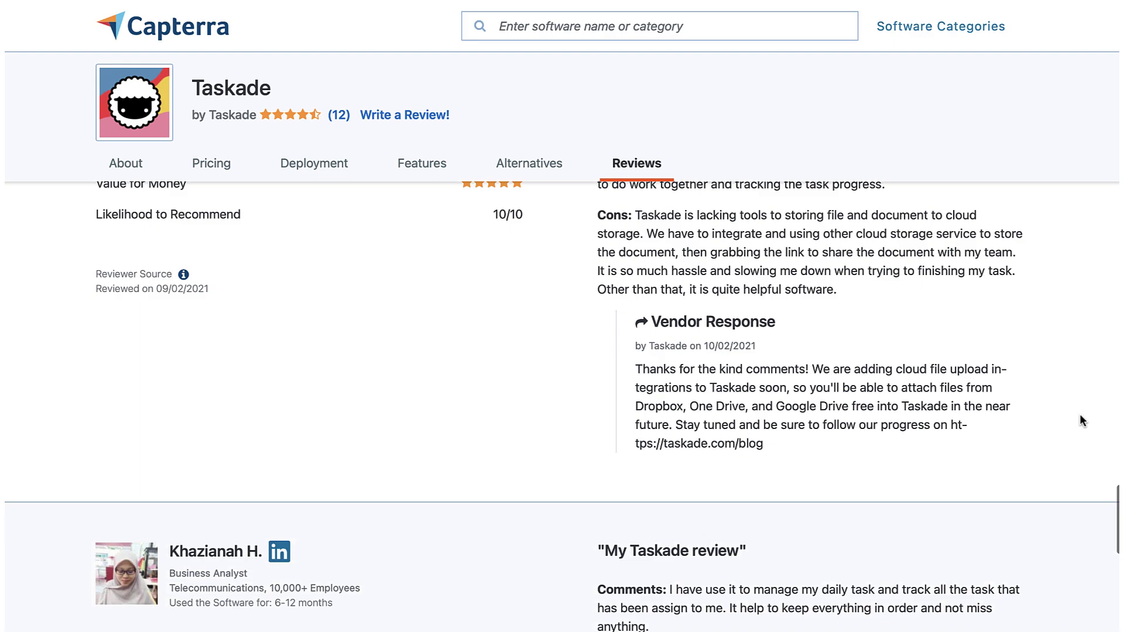
{"action": "scroll", "coordinate": [1081, 420], "scroll_direction": "down", "scroll_amount": 3}
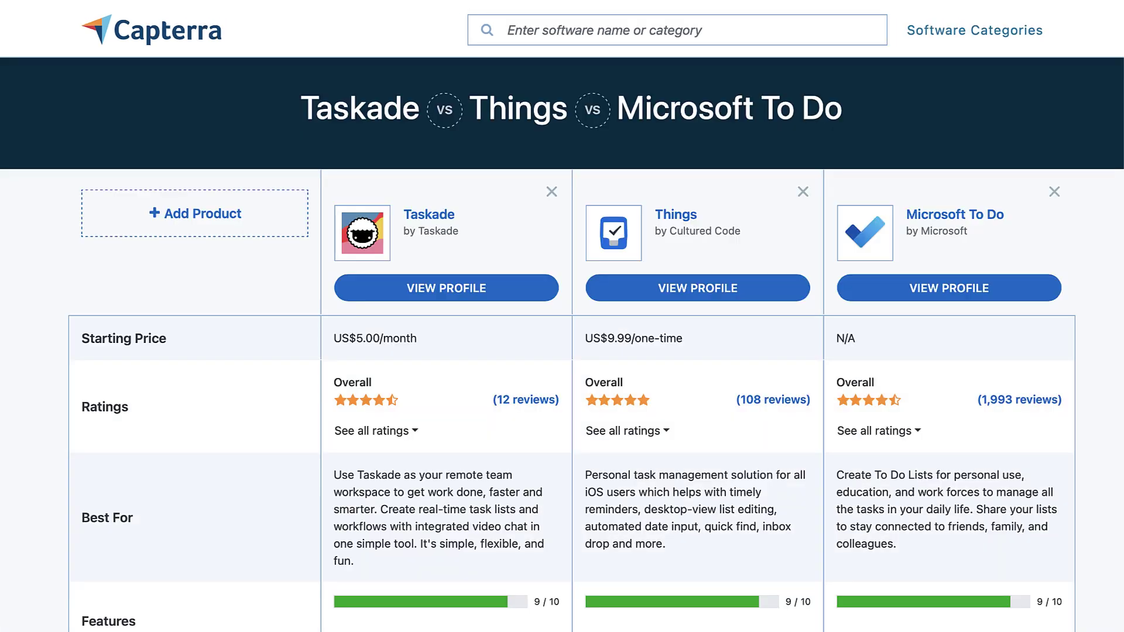